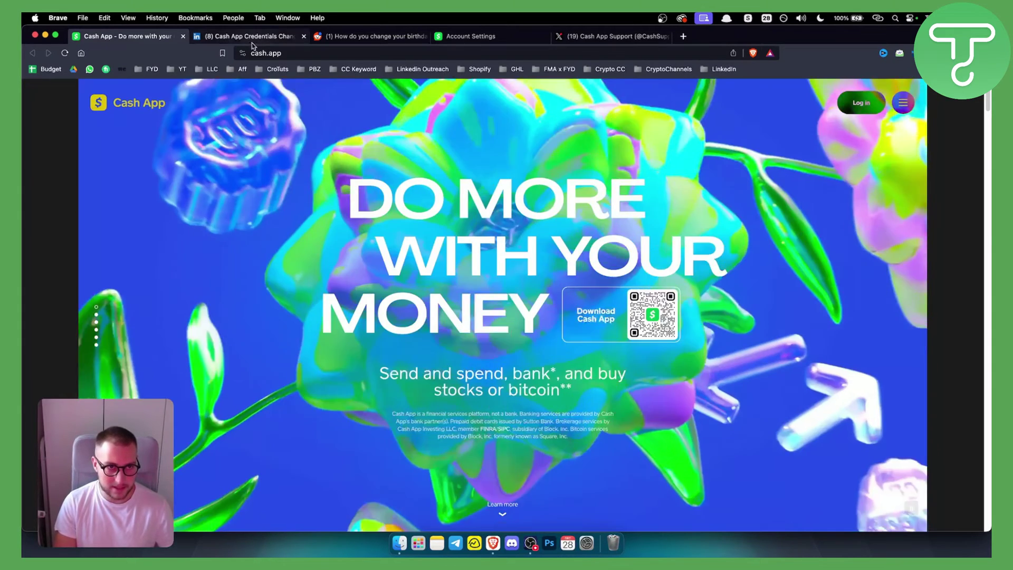
Read the LinkedIn Cash App age article, highlighting the birth-date, user-details and deactivation passages
left_click(251, 36)
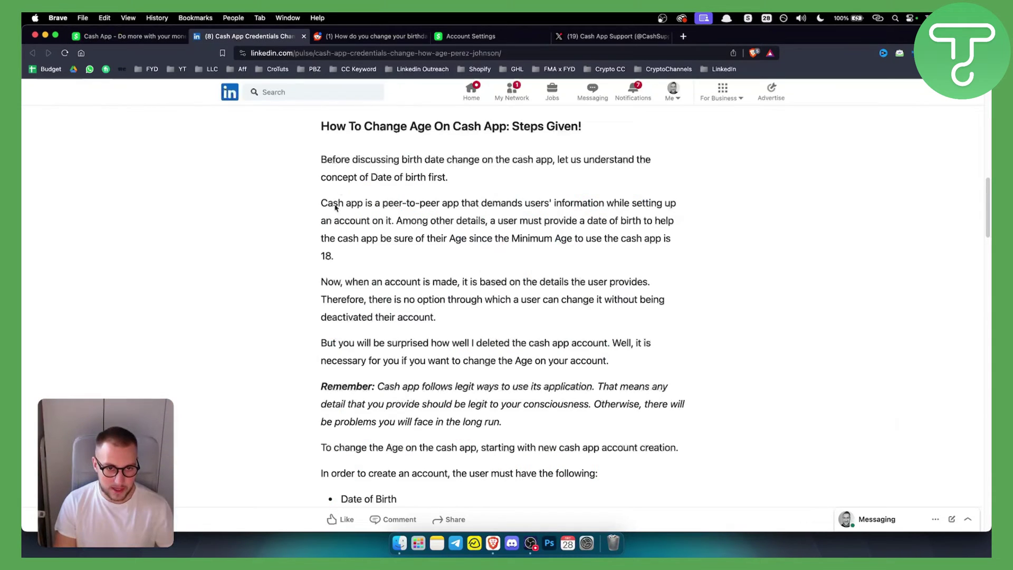
left_click_drag(402, 159, 549, 157)
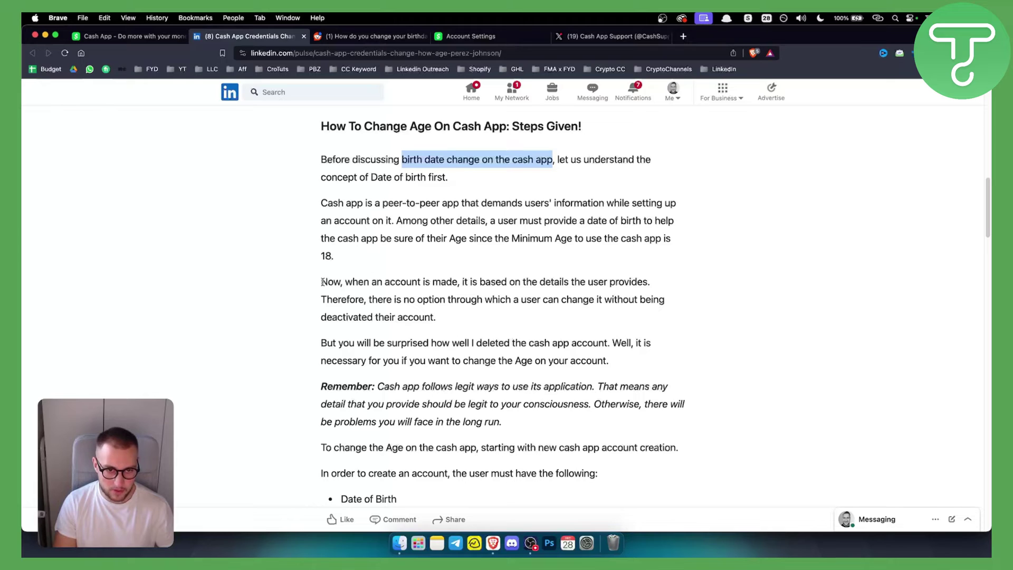
left_click_drag(461, 281, 654, 281)
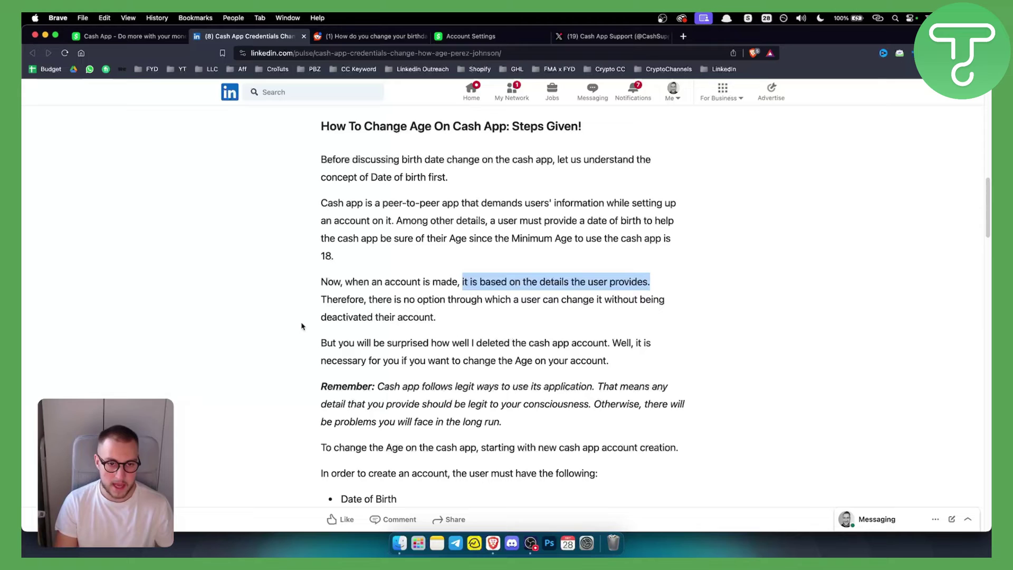
left_click(370, 299)
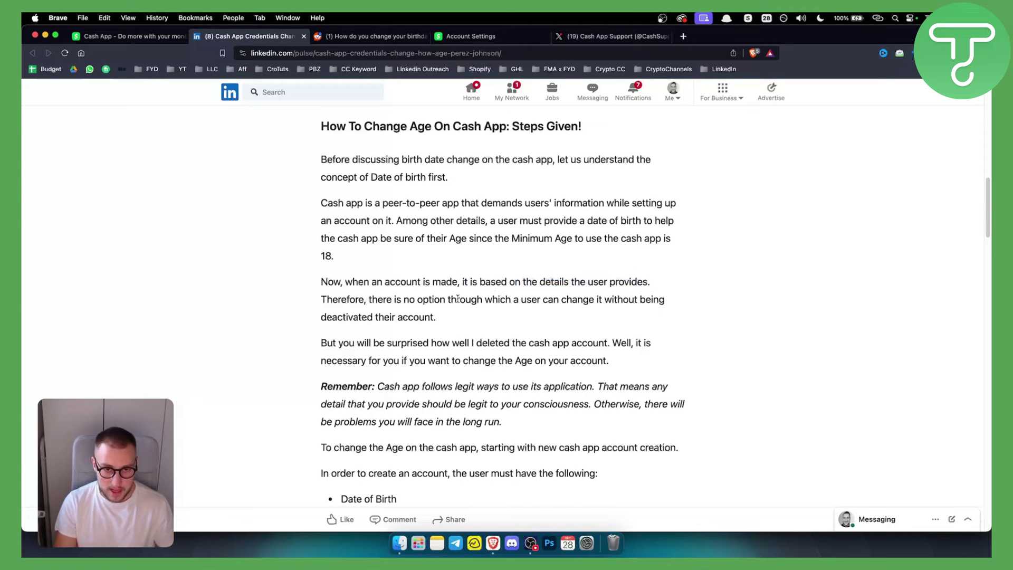
mouse_move(440, 299)
left_mouse_down()
mouse_move(586, 294)
mouse_move(525, 327)
left_mouse_up()
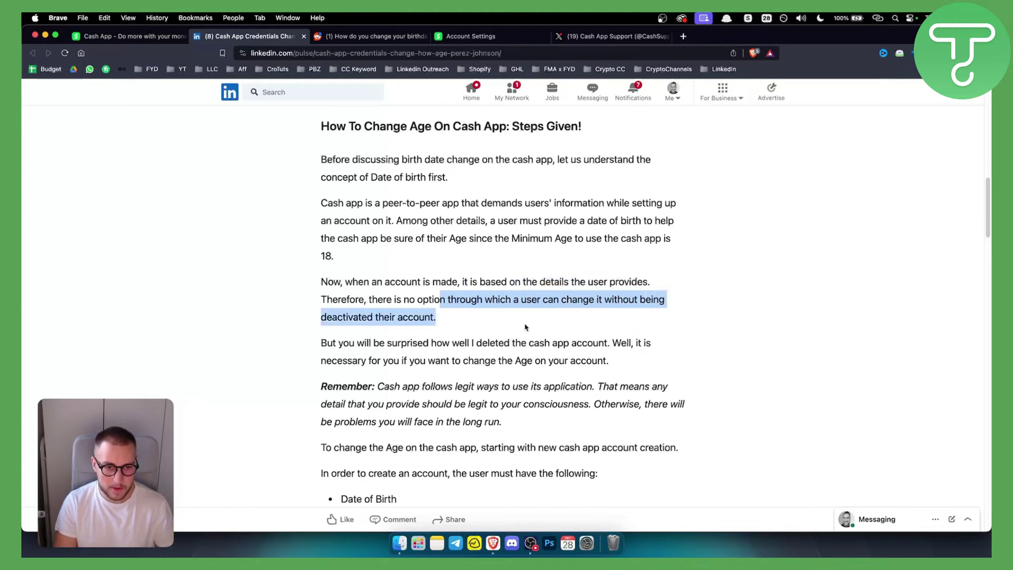
left_click(439, 318)
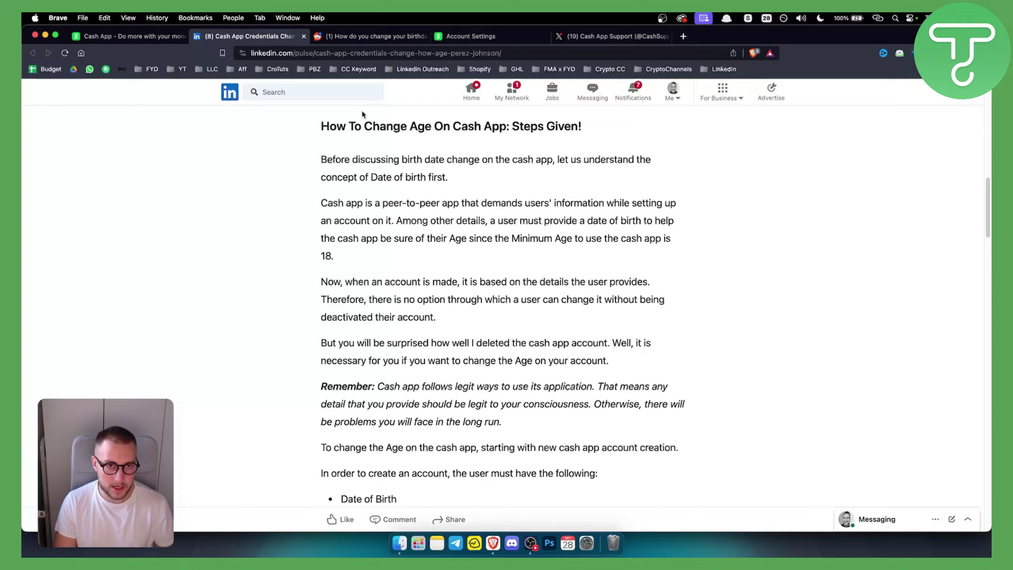
left_click(372, 35)
scroll(324, 267, "up", 3)
scroll(325, 267, "up", 3)
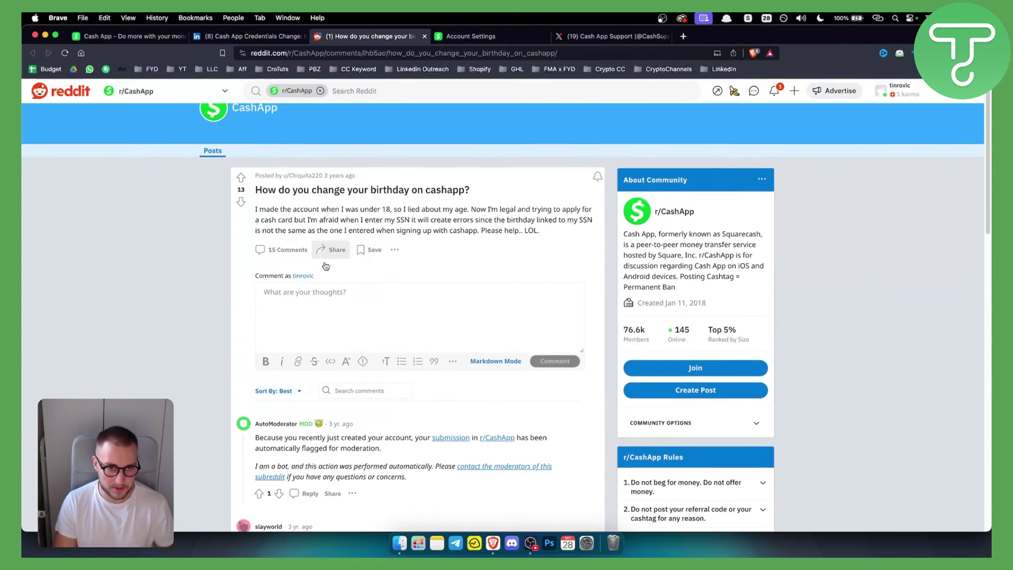
scroll(324, 266, "down", 5)
scroll(356, 304, "down", 3)
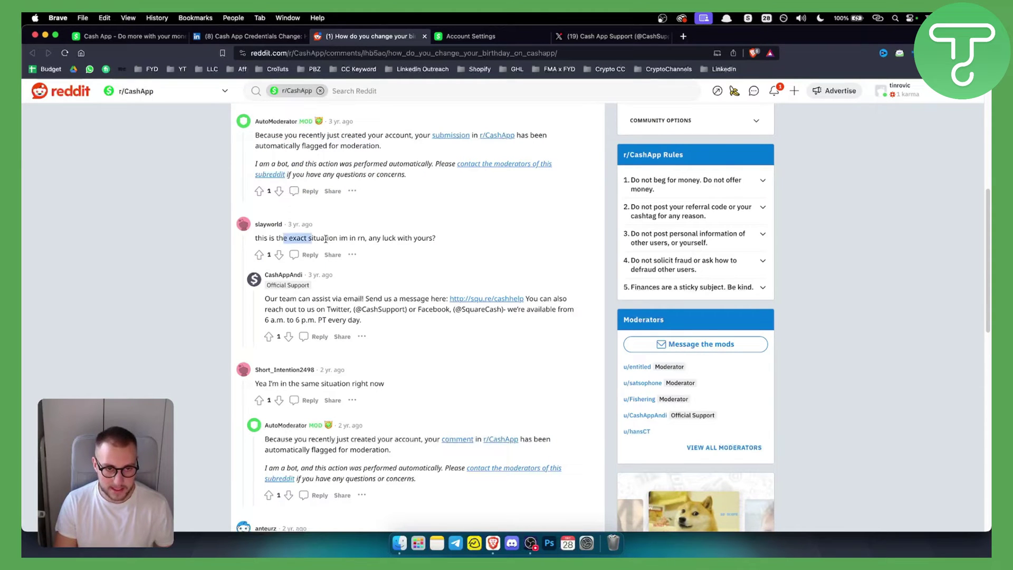
left_click_drag(326, 239, 381, 239)
left_click(427, 240)
scroll(372, 301, "down", 1)
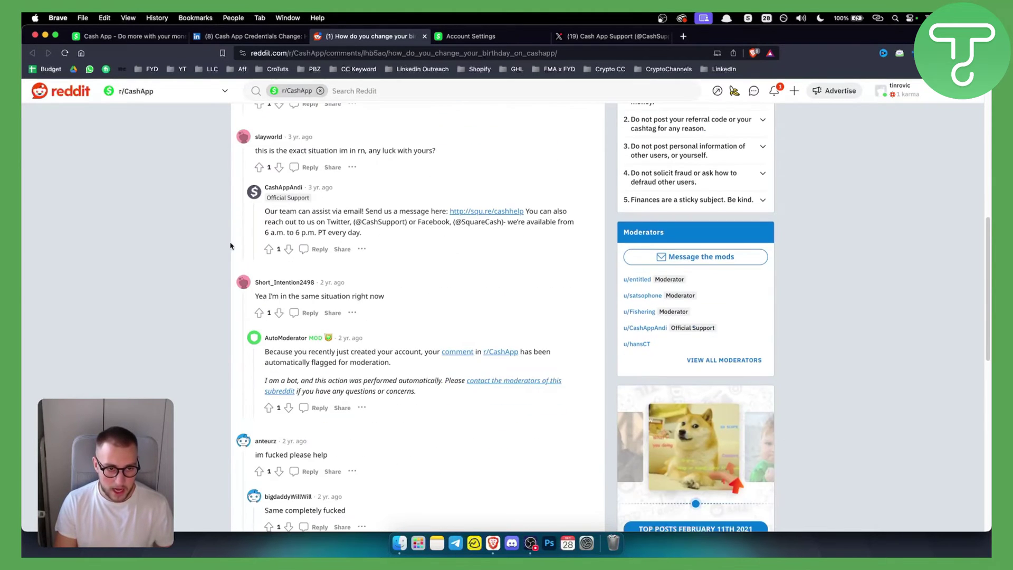
scroll(364, 317, "down", 2)
scroll(355, 337, "down", 1)
scroll(356, 336, "down", 3)
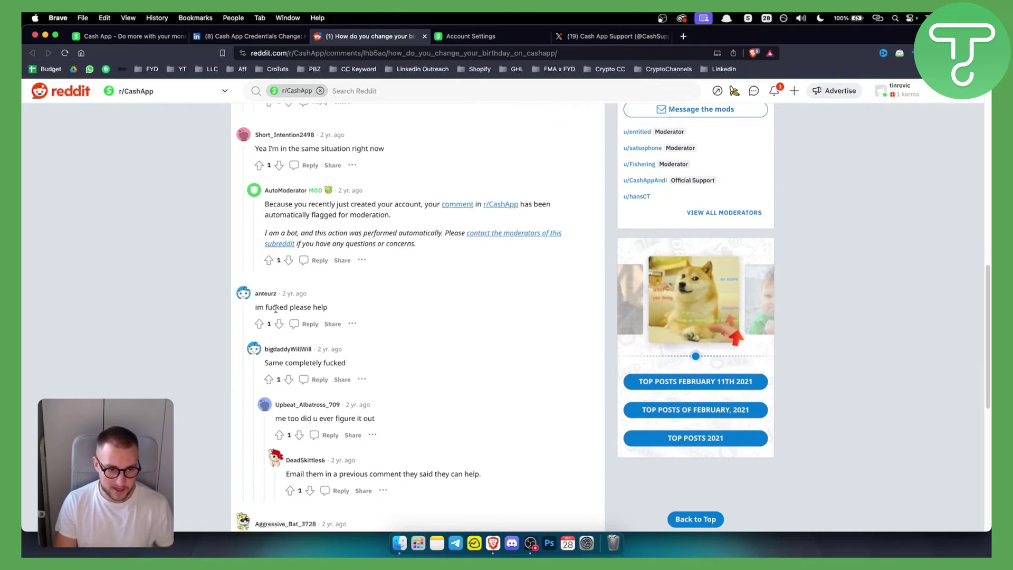
scroll(396, 346, "down", 2)
scroll(395, 344, "down", 2)
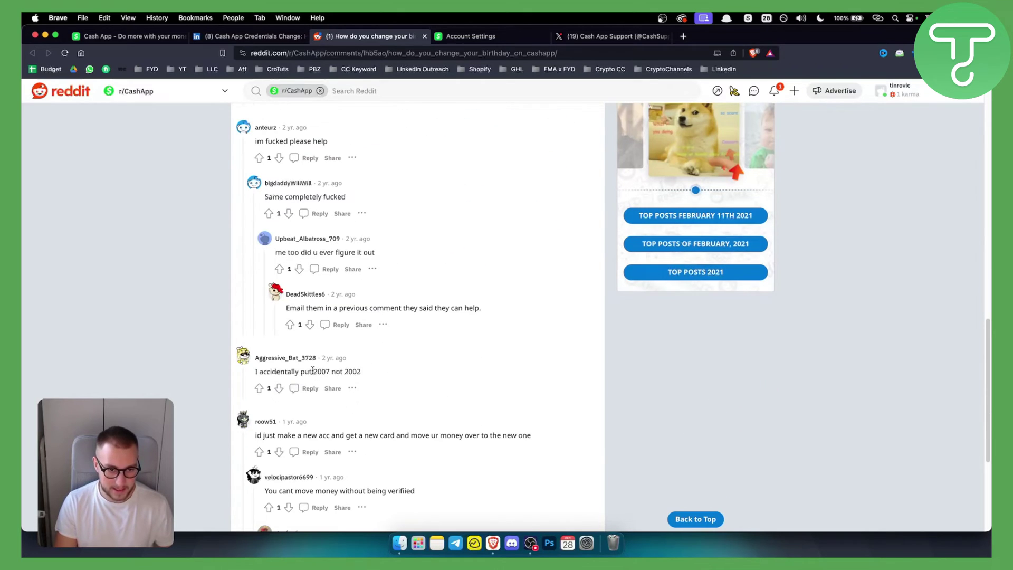
left_click_drag(312, 371, 378, 373)
left_click(348, 371)
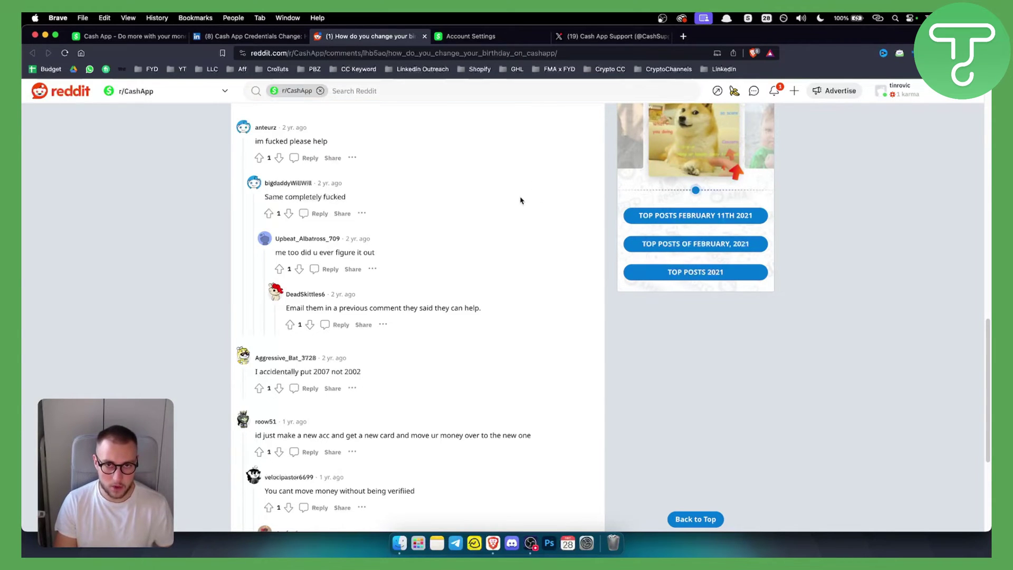
scroll(502, 165, "up", 5)
scroll(502, 165, "up", 5)
scroll(501, 164, "up", 5)
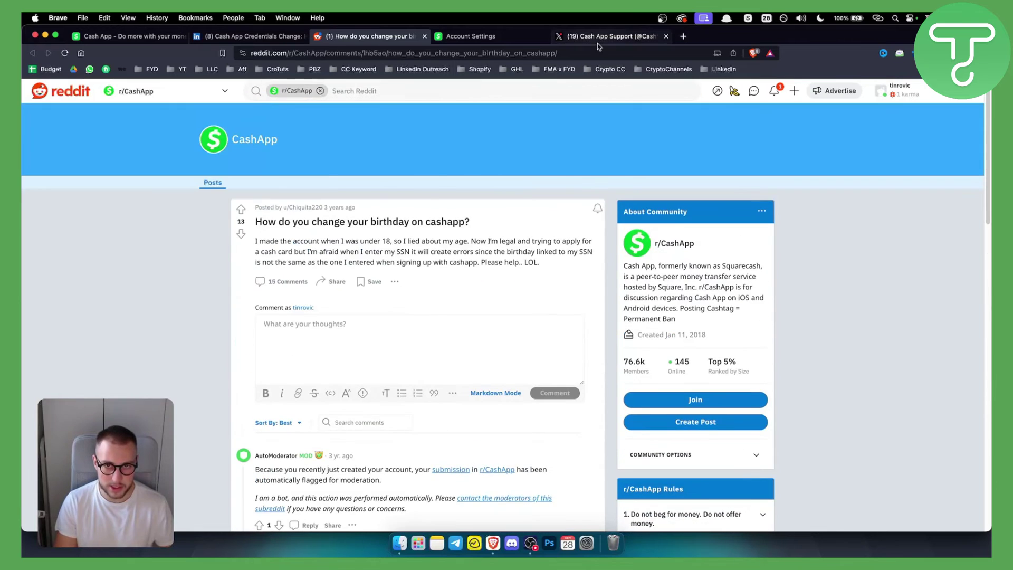
Open the Cash App Support direct messages on X, then go back to its profile
left_click(598, 41)
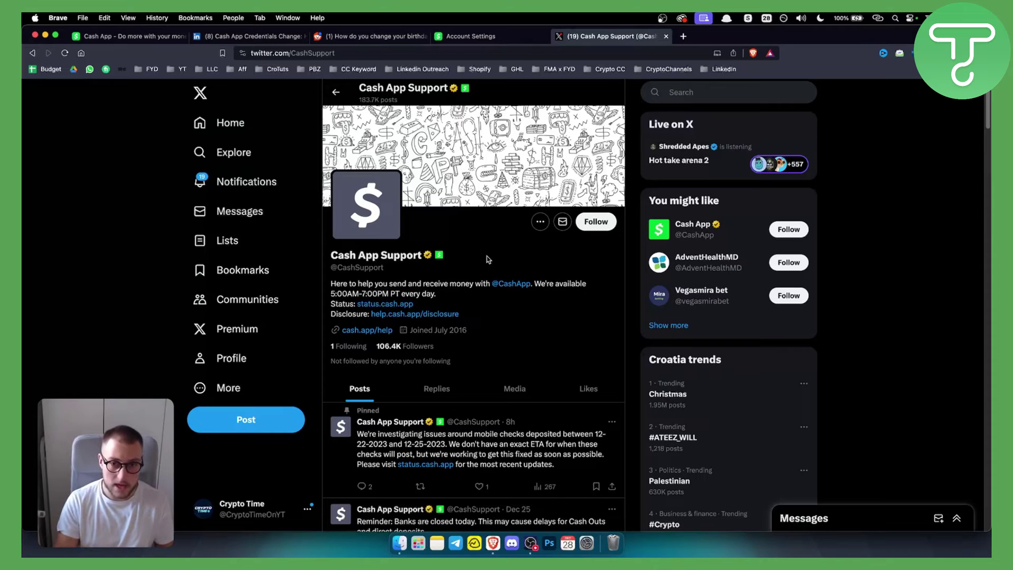
left_click(562, 224)
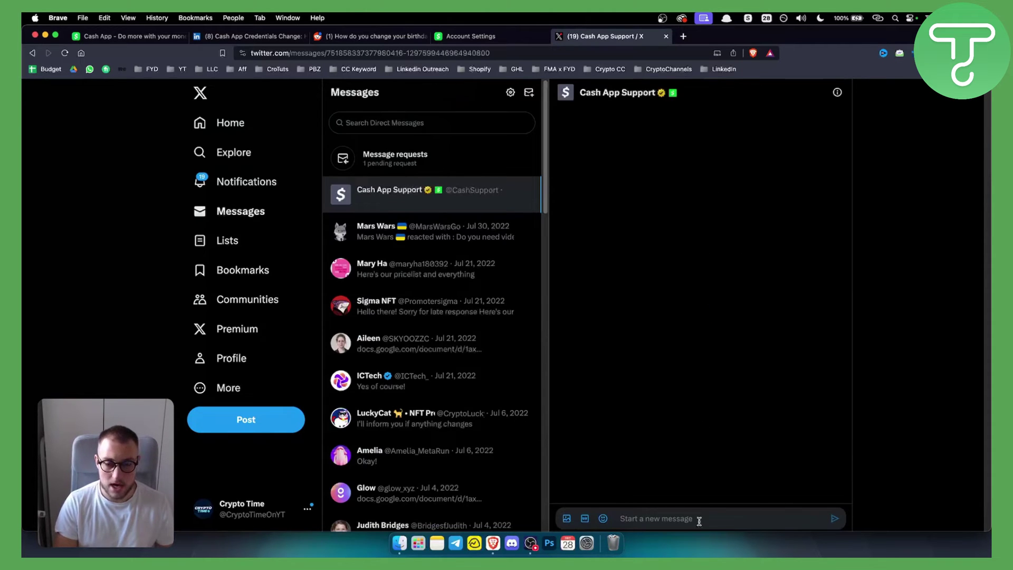
left_click(33, 53)
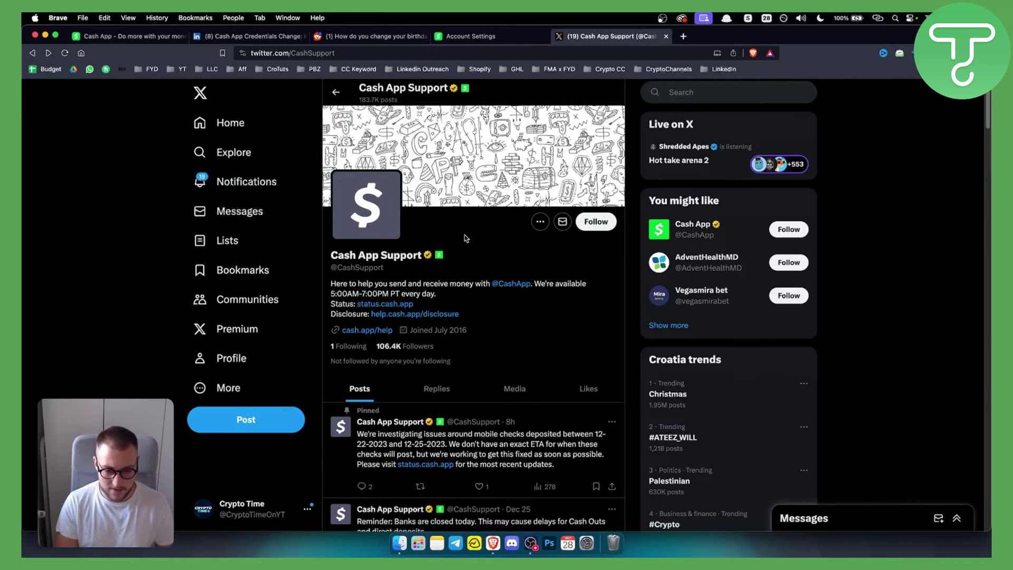
Revisit the LinkedIn age-change article, then return to the cash.app homepage
left_click(249, 35)
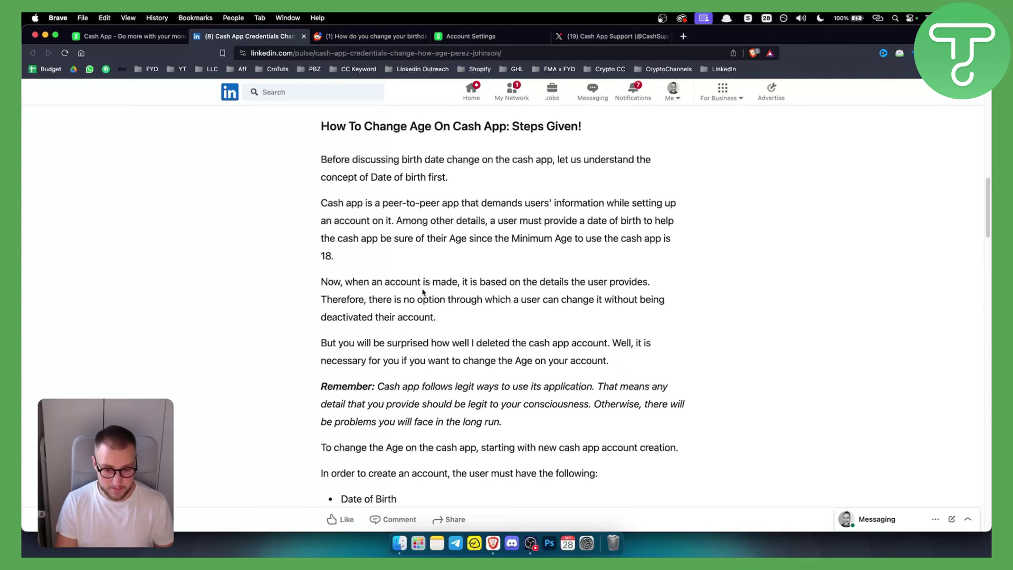
scroll(473, 353, "down", 2)
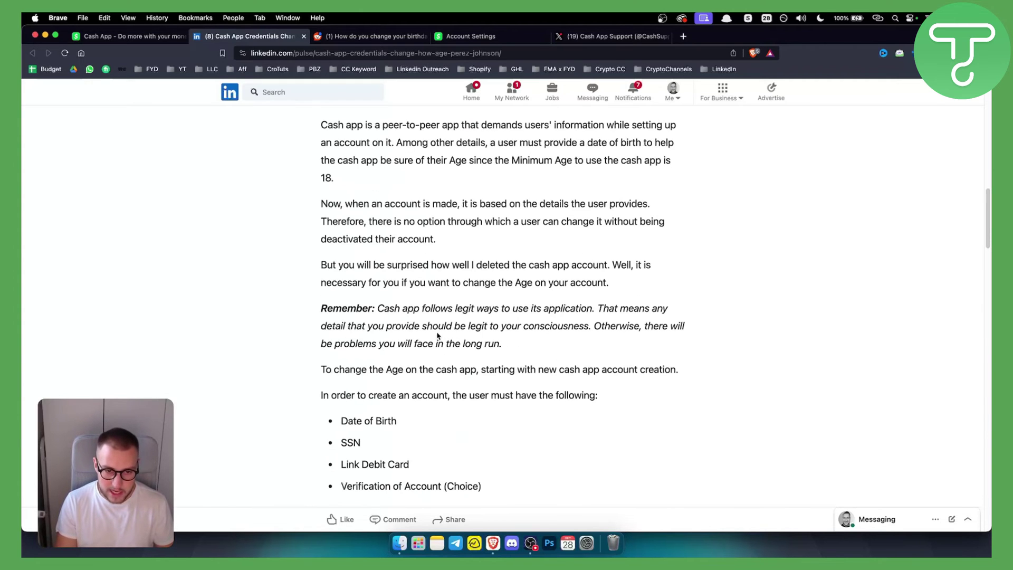
left_click(127, 36)
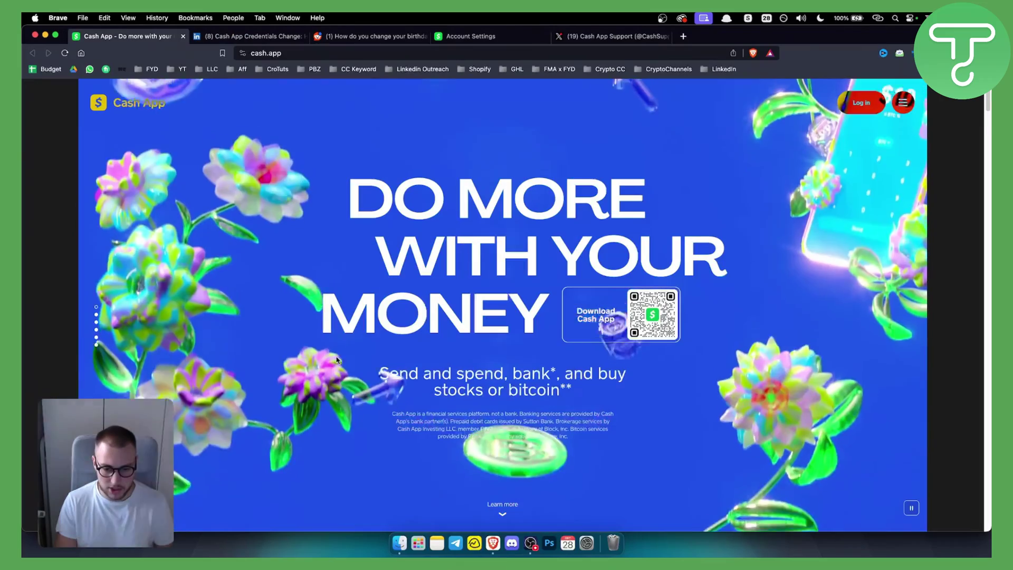